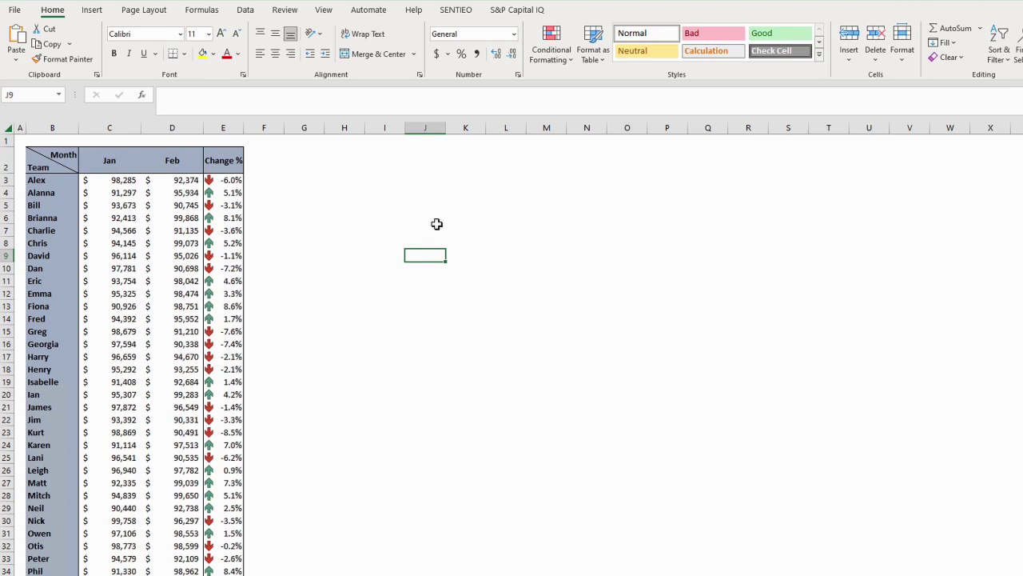
Recalculate the worksheet several times to examine how the Change % arrows respond to new Jan and Feb figures
{"action": "key", "text": "F9"}
{"action": "key", "text": "F9"}
{"action": "key", "text": "F9"}
{"action": "key", "text": "F9"}
{"action": "left_click", "coordinate": [304, 159]}
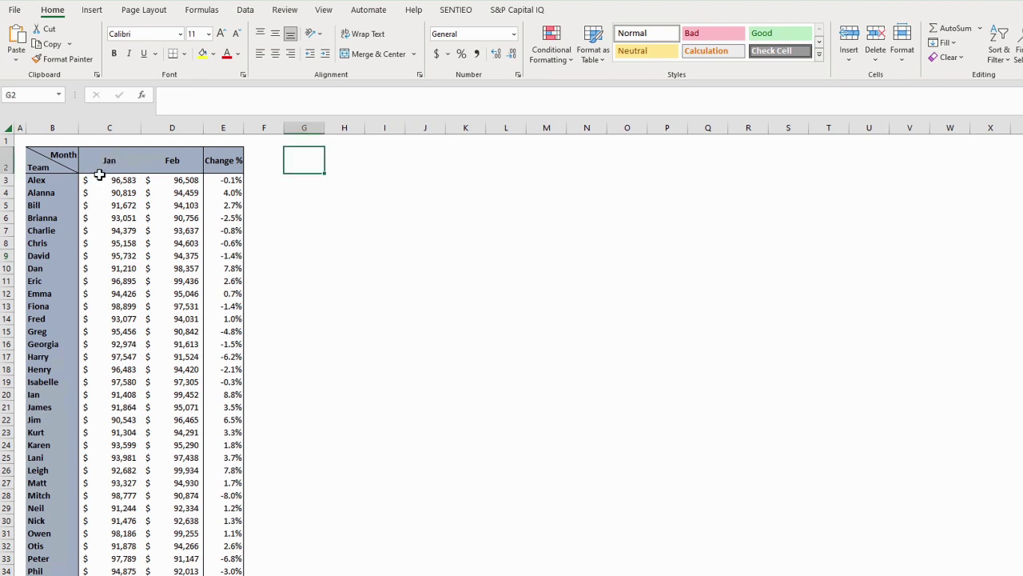
Examine the Change % formula in cell E3 and recalculate the worksheet to check the percentages without icons
{"action": "left_click", "coordinate": [228, 166]}
{"action": "left_click", "coordinate": [233, 179]}
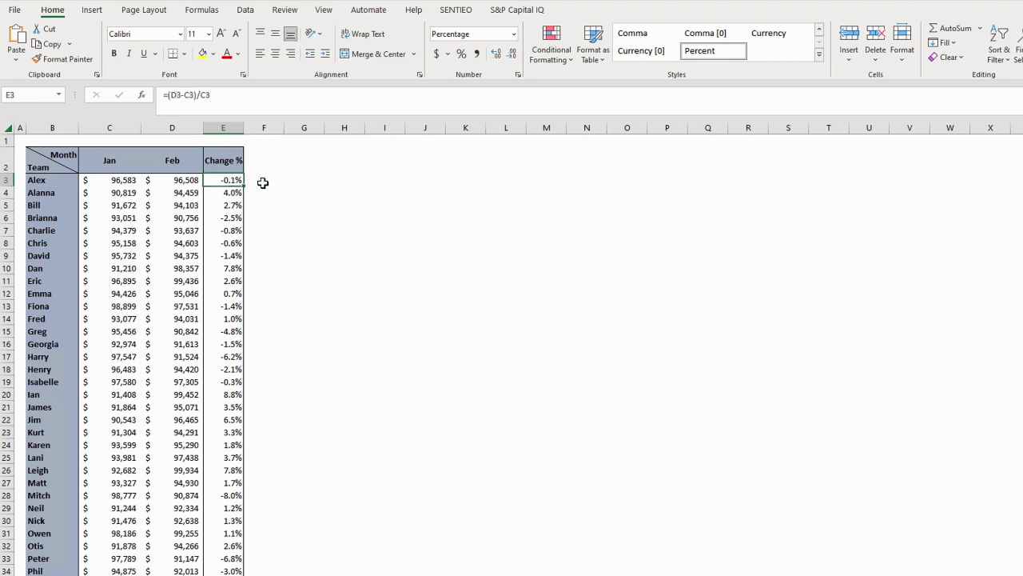
{"action": "key", "text": "F9"}
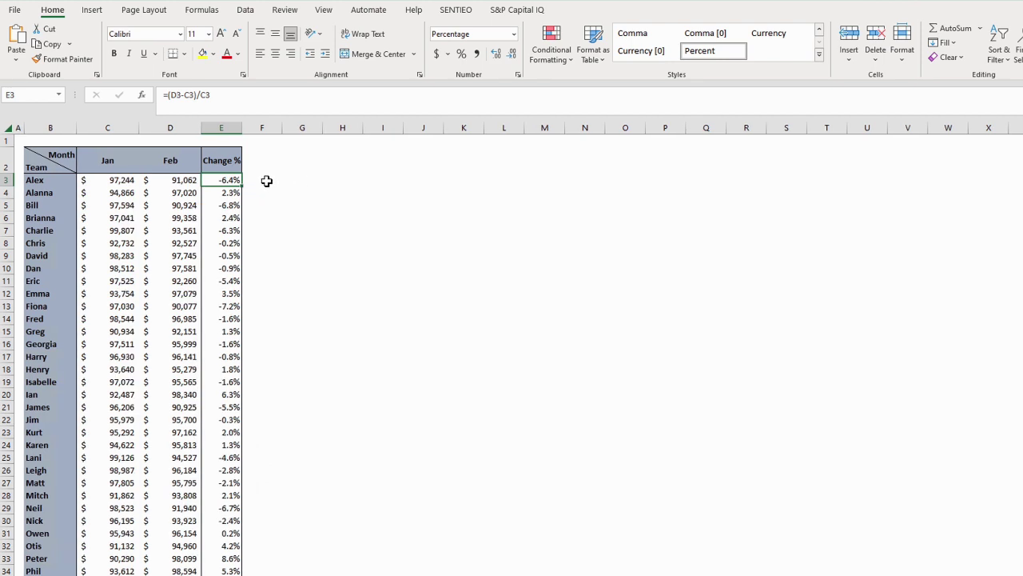
{"action": "key", "text": "F9"}
{"action": "left_click", "coordinate": [264, 180]}
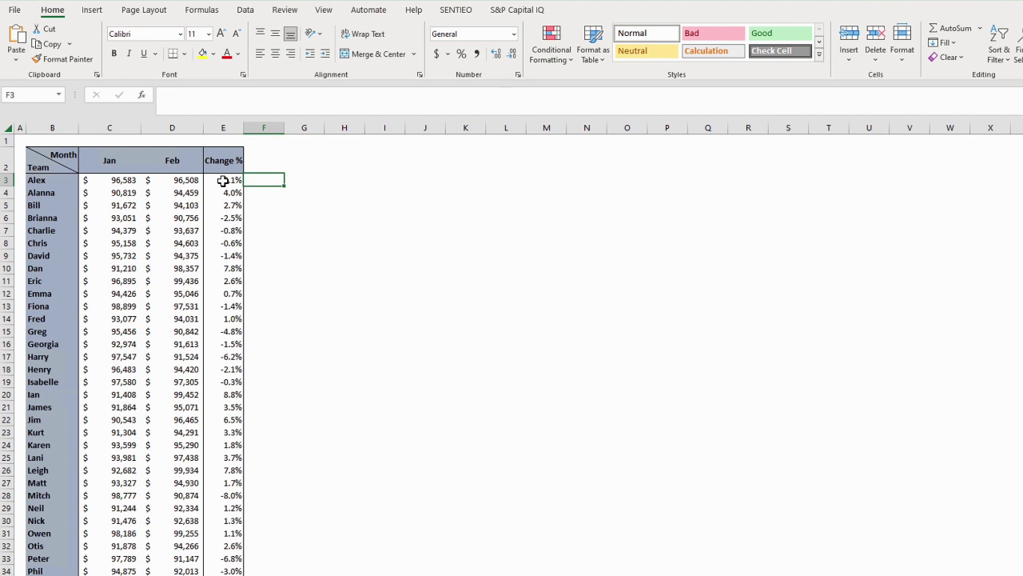
Apply the directional icon set with green up, yellow sideways and red down arrows to the Change % values in E3:E46
{"action": "left_click_drag", "start_coordinate": [223, 180], "coordinate": [222, 572]}
{"action": "left_click_drag", "start_coordinate": [227, 533], "coordinate": [224, 569]}
{"action": "scroll", "coordinate": [229, 327], "scroll_direction": "up", "scroll_amount": 4}
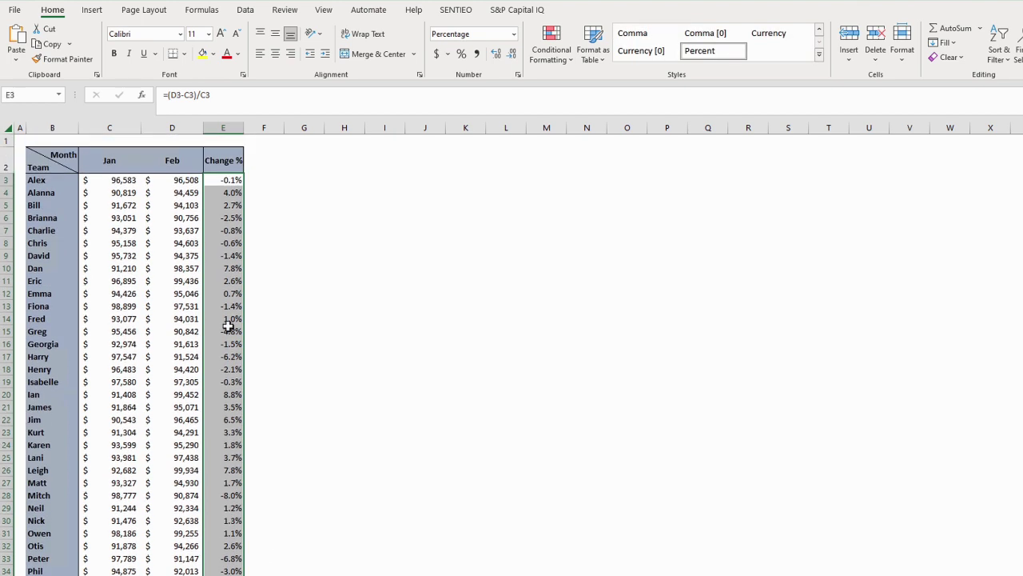
{"action": "left_click", "coordinate": [544, 65]}
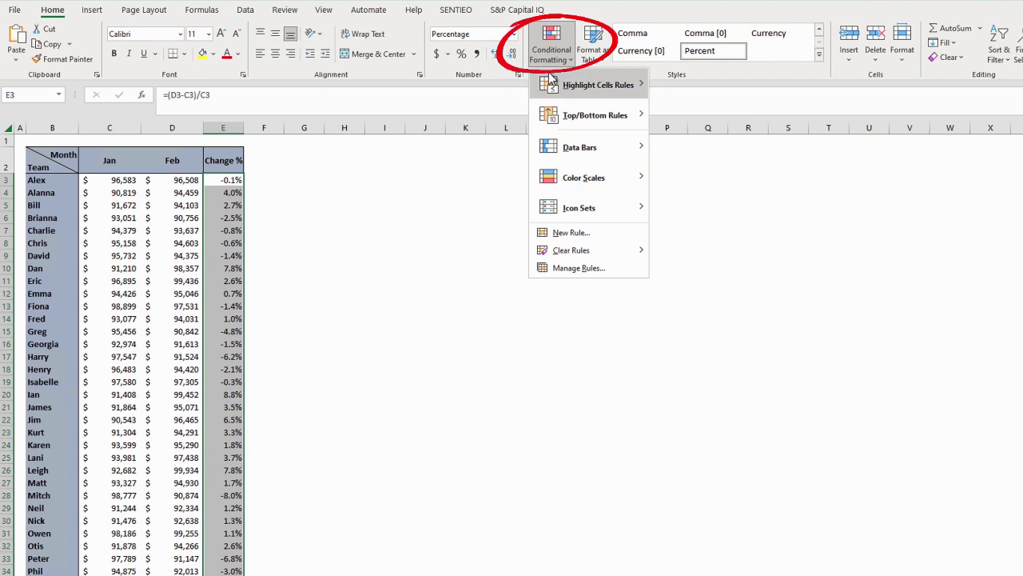
{"action": "mouse_move", "coordinate": [574, 209]}
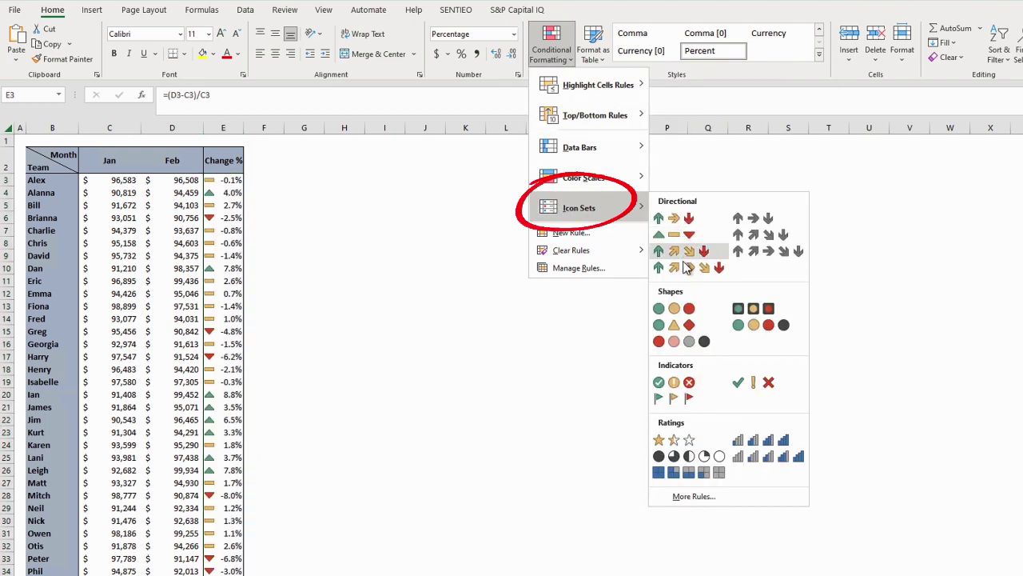
{"action": "left_click", "coordinate": [689, 219]}
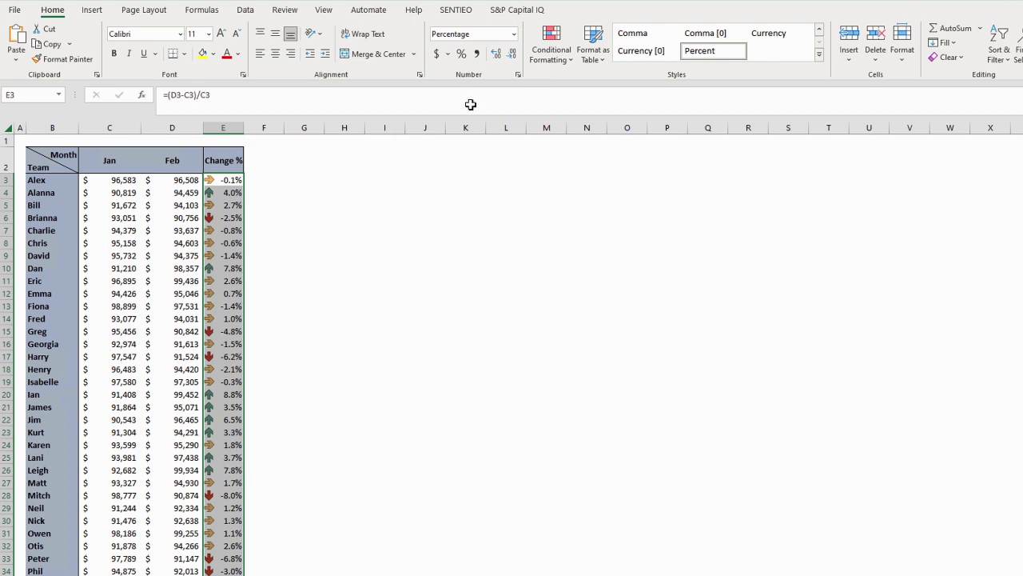
Edit the icon set rule for E3:E46 so both thresholds use the Number type with value 0, keeping the >= comparison
{"action": "left_click", "coordinate": [549, 62]}
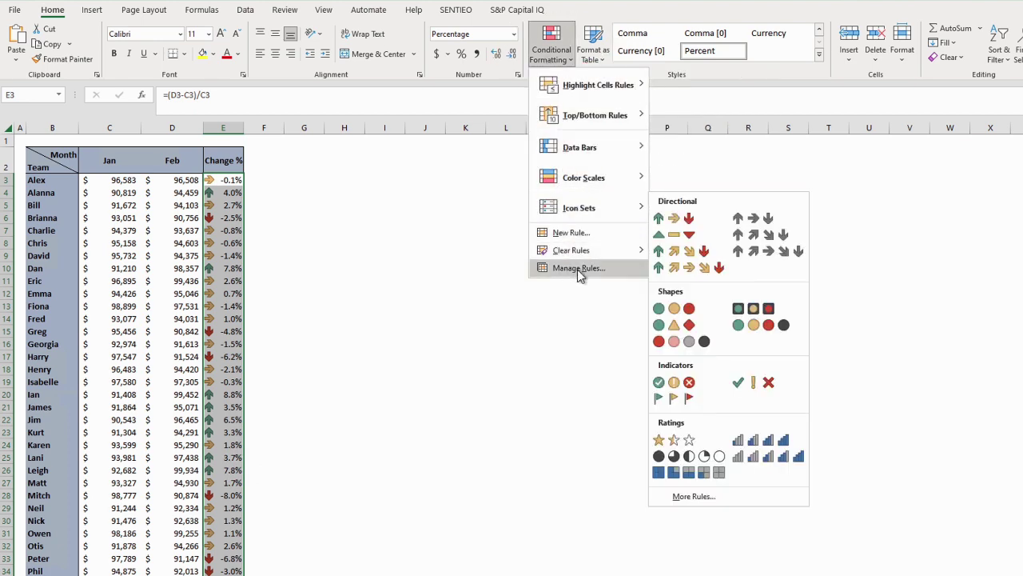
{"action": "left_click", "coordinate": [613, 272]}
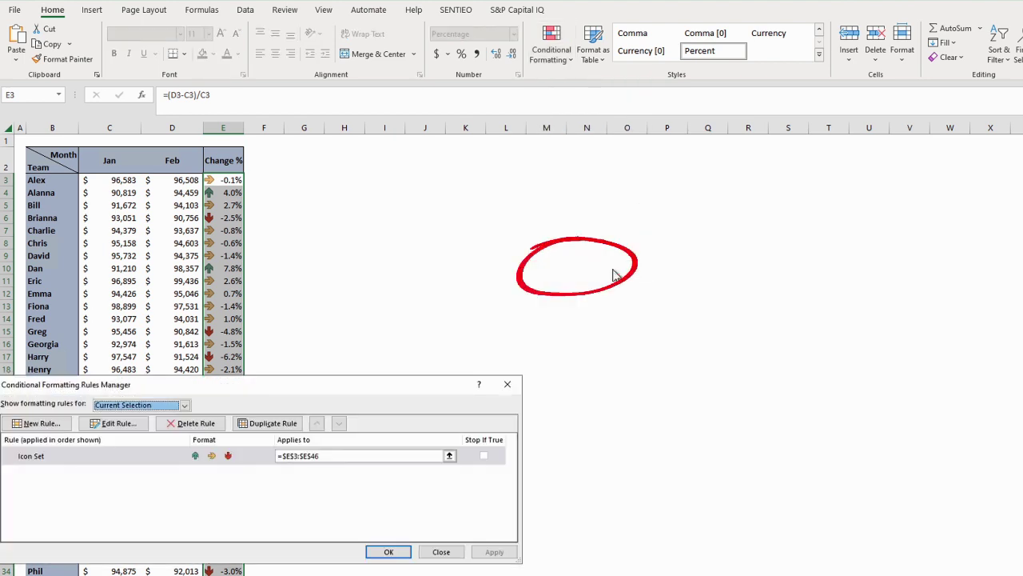
{"action": "left_click_drag", "start_coordinate": [331, 388], "coordinate": [376, 370]}
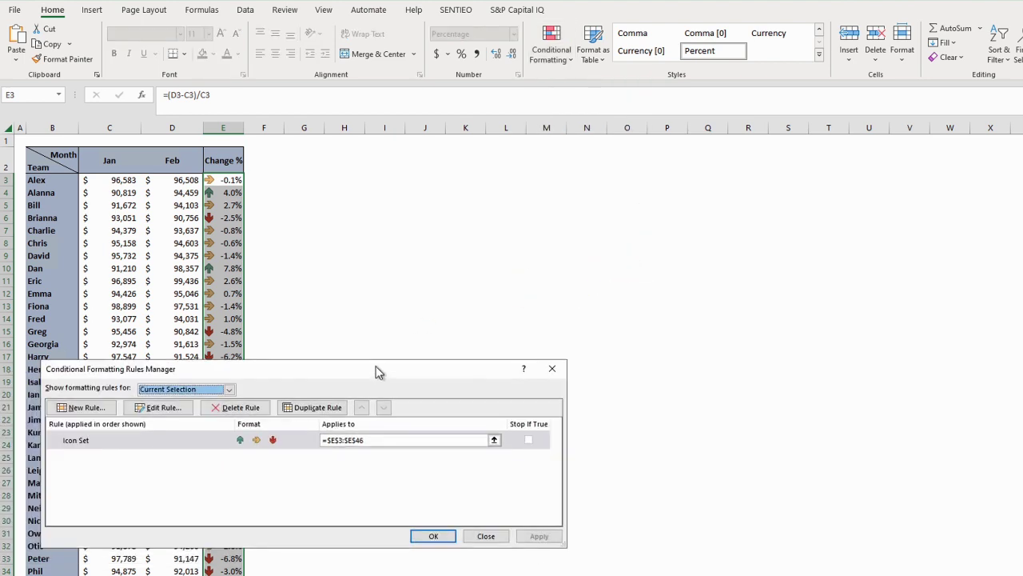
{"action": "left_click", "coordinate": [183, 438]}
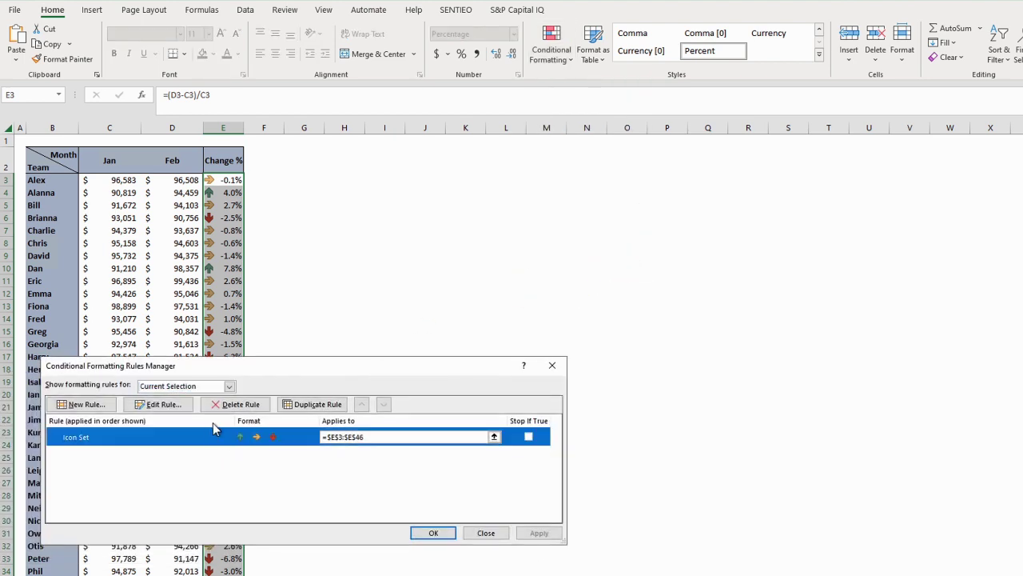
{"action": "left_click", "coordinate": [172, 405]}
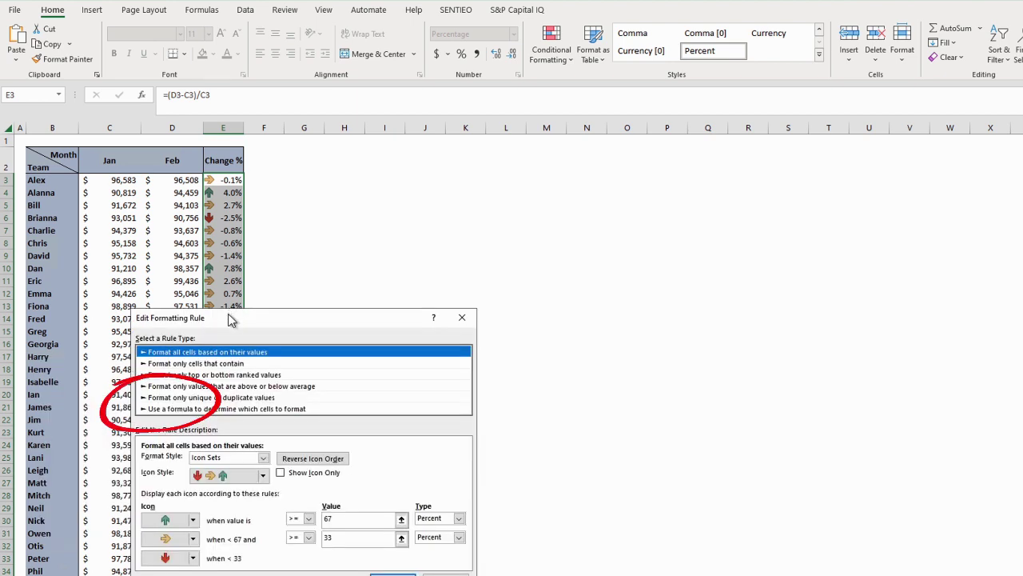
{"action": "left_click_drag", "start_coordinate": [232, 317], "coordinate": [235, 265]}
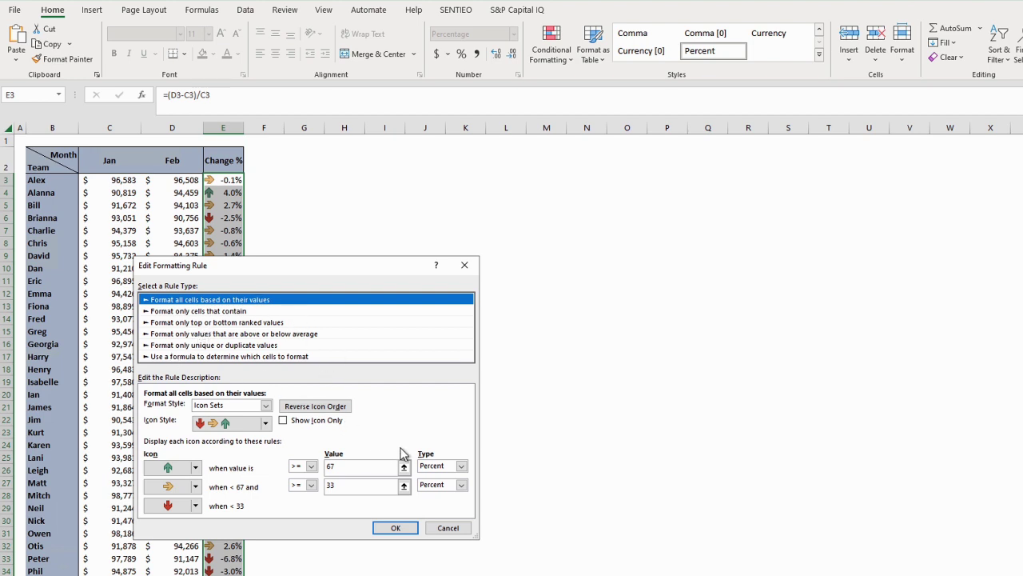
{"action": "left_click", "coordinate": [461, 466]}
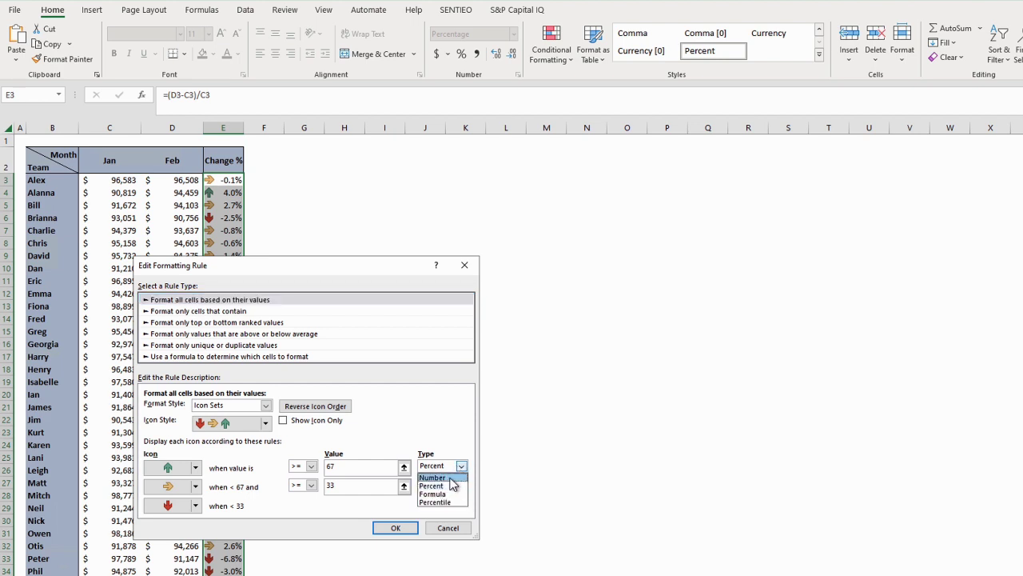
{"action": "left_click", "coordinate": [451, 478]}
{"action": "left_click", "coordinate": [462, 485]}
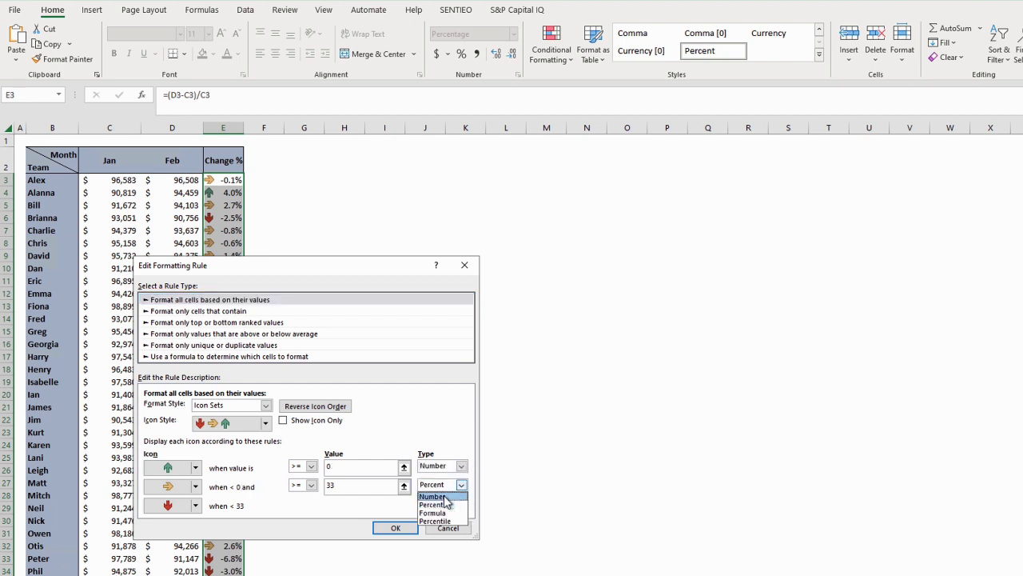
{"action": "left_click", "coordinate": [443, 497]}
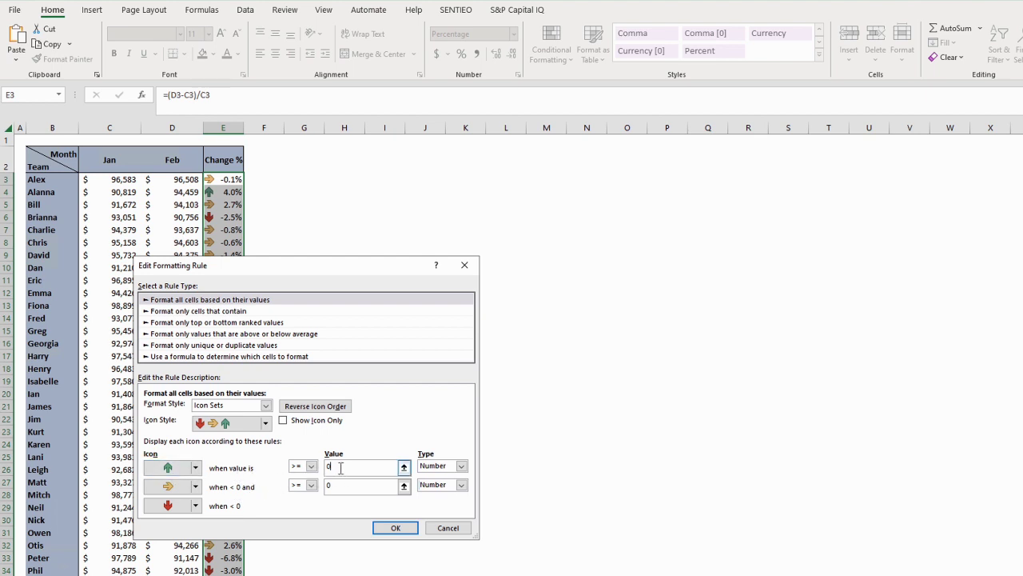
{"action": "left_click", "coordinate": [311, 466]}
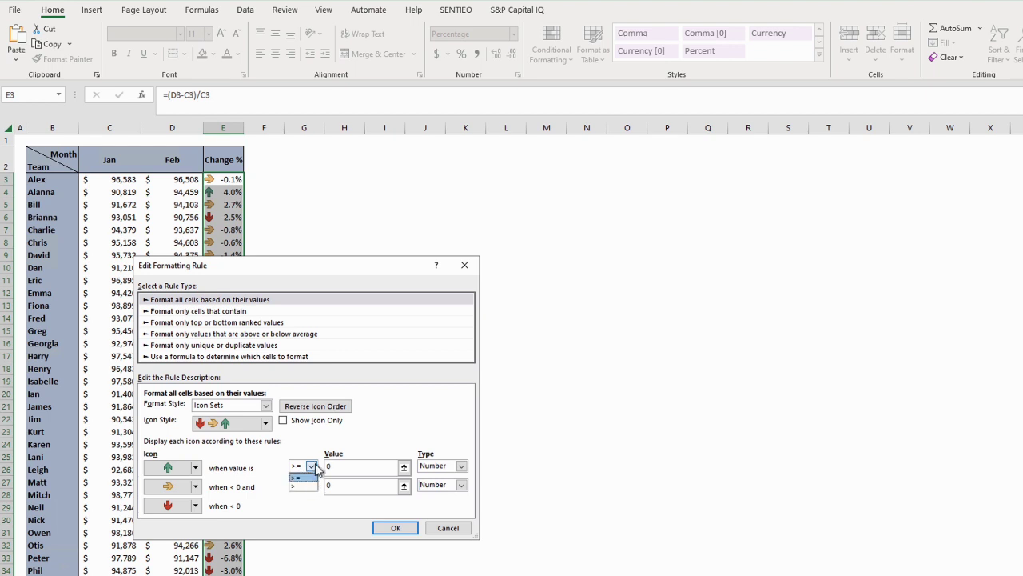
{"action": "left_click", "coordinate": [316, 466]}
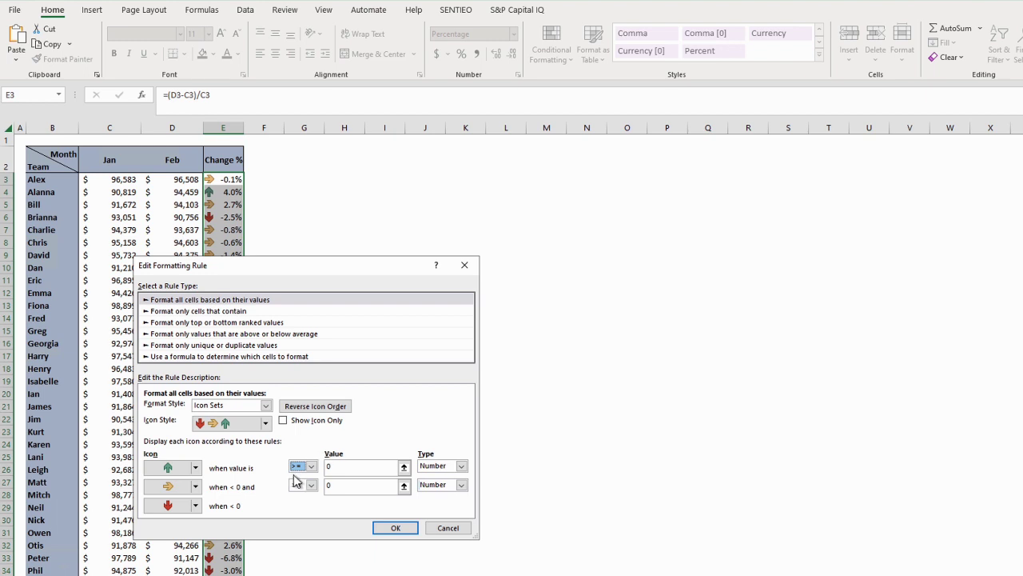
Replace the rule's yellow sideways arrow with No Cell Icon and apply the edited rule to the Change % column
{"action": "left_click", "coordinate": [195, 487]}
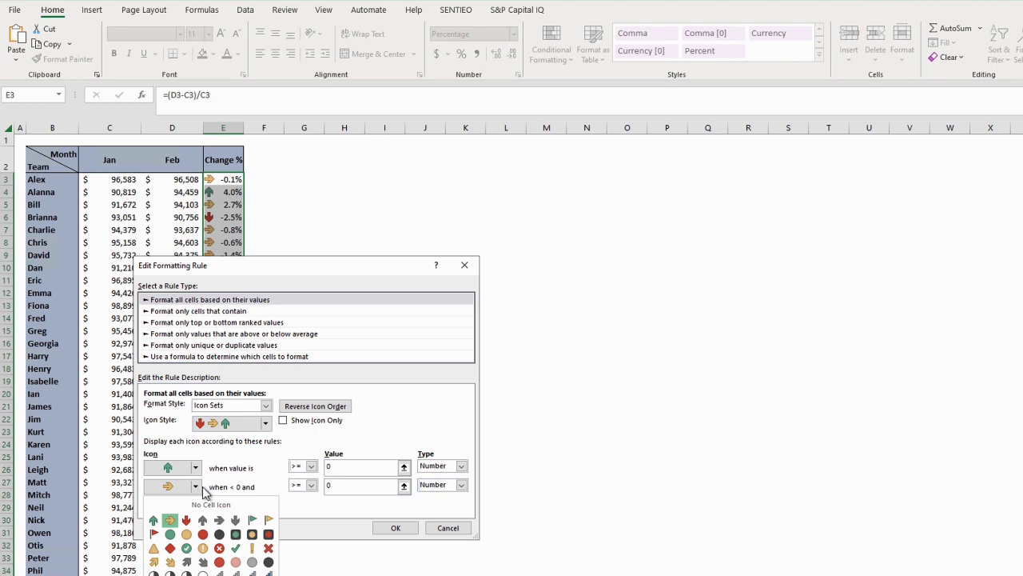
{"action": "left_click", "coordinate": [239, 505]}
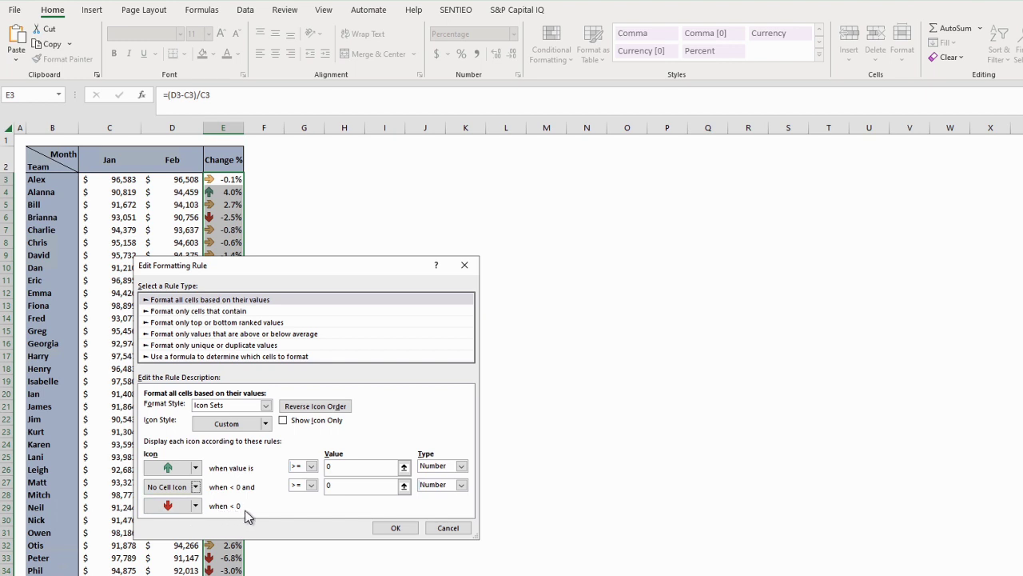
{"action": "left_click", "coordinate": [394, 530]}
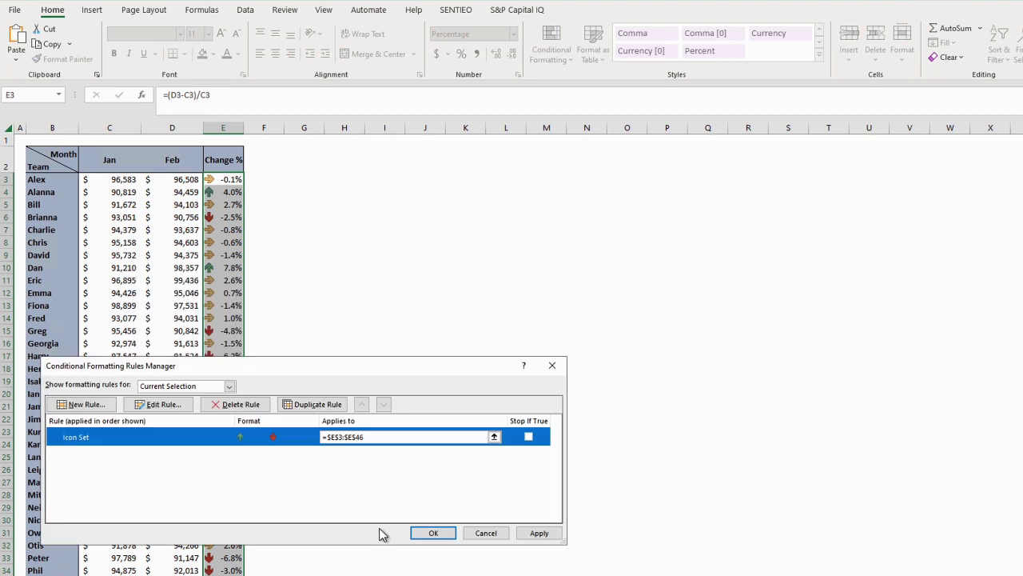
{"action": "left_click", "coordinate": [432, 532]}
{"action": "left_click", "coordinate": [382, 358]}
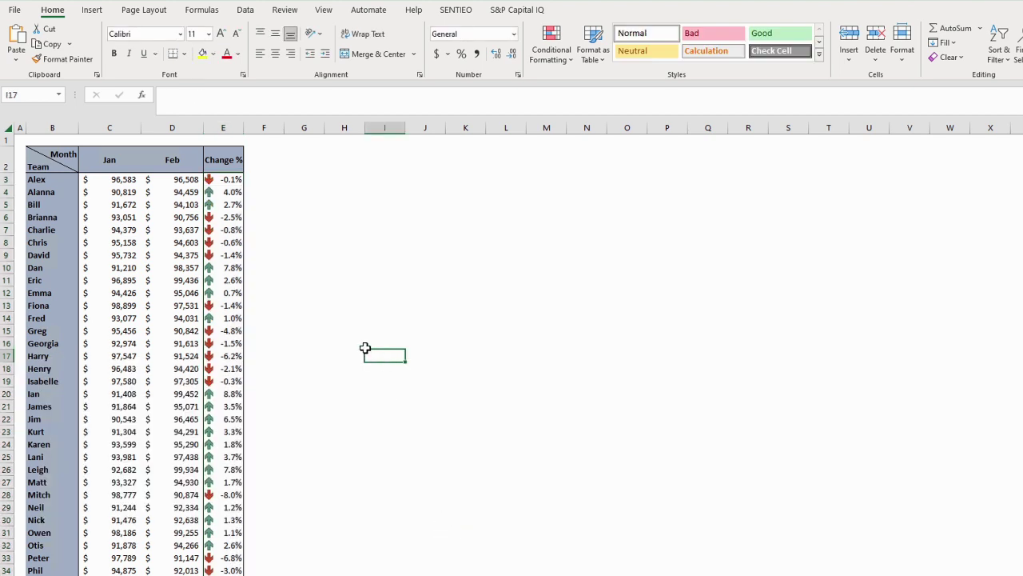
Recalculate the worksheet repeatedly to check that the arrows follow the positive and negative Change % values
{"action": "scroll", "coordinate": [271, 341], "scroll_direction": "down", "scroll_amount": 1}
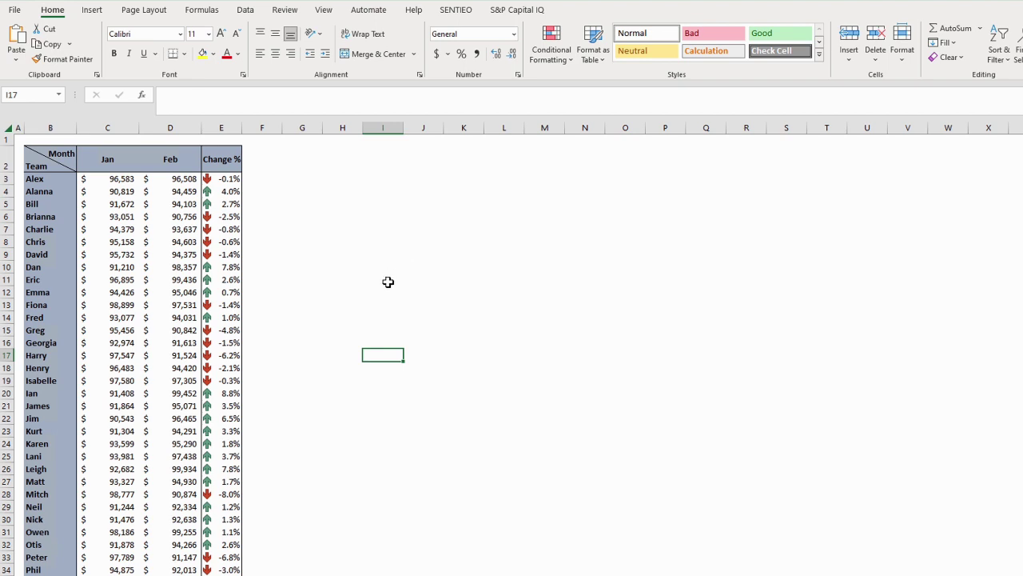
{"action": "left_click", "coordinate": [422, 244]}
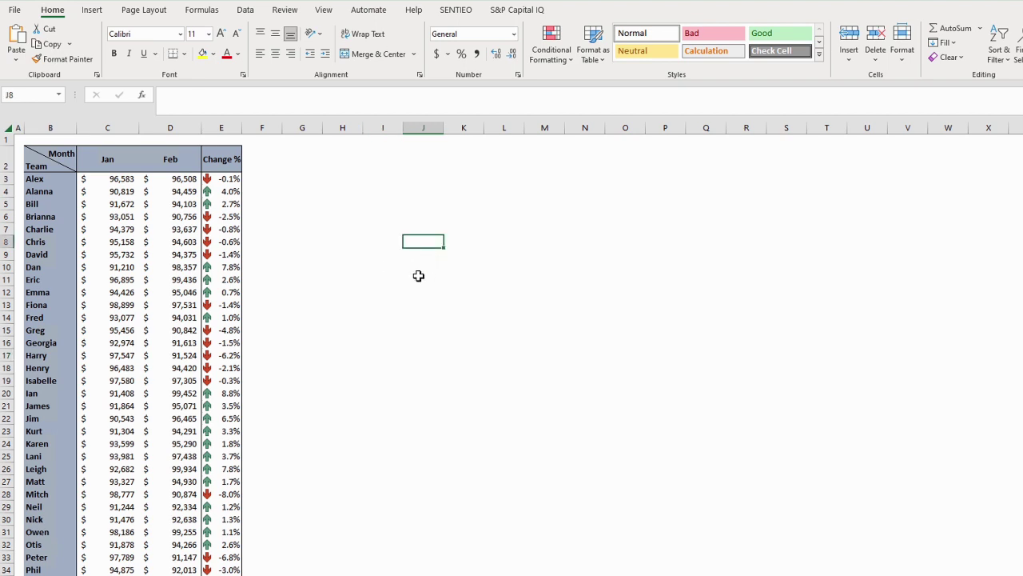
{"action": "key", "text": "F9"}
{"action": "key", "text": "F9"}
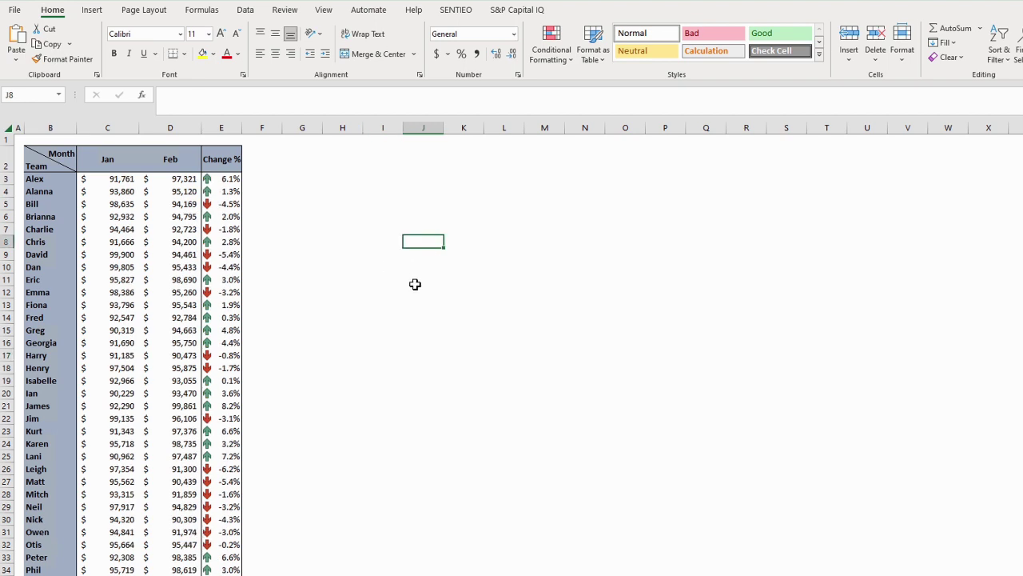
{"action": "key", "text": "F9"}
{"action": "key", "text": "F9"}
{"action": "key", "text": "F9"}
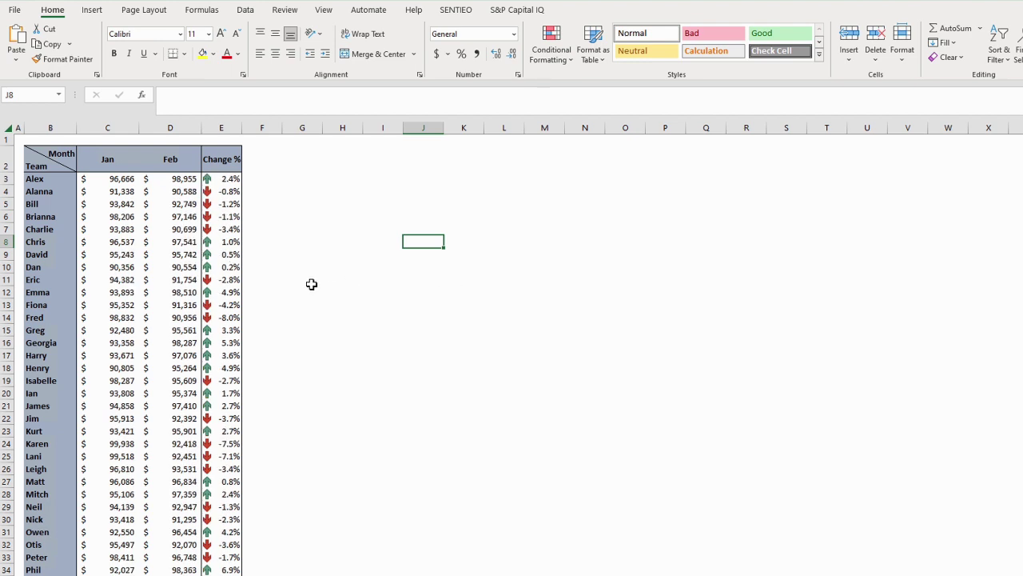
{"action": "key", "text": "F9"}
{"action": "key", "text": "F9"}
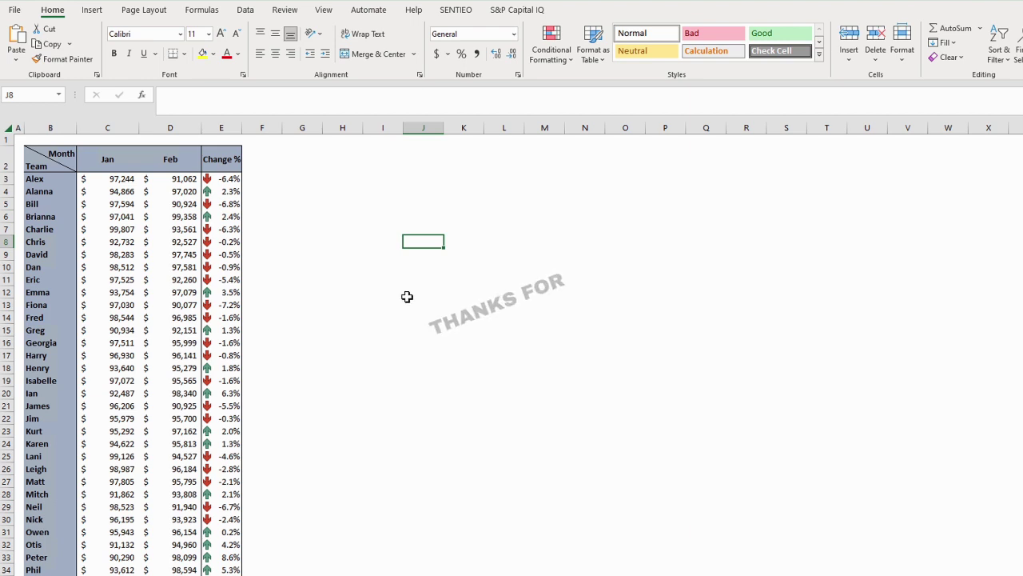